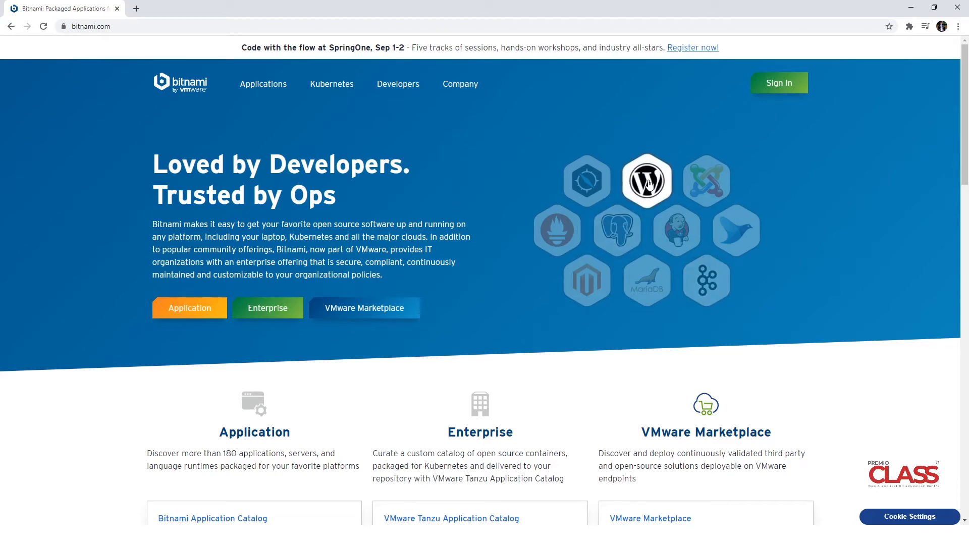
Open the WordPress stack page and show the installers for running on your own computer
{"action": "left_click", "coordinate": [650, 184]}
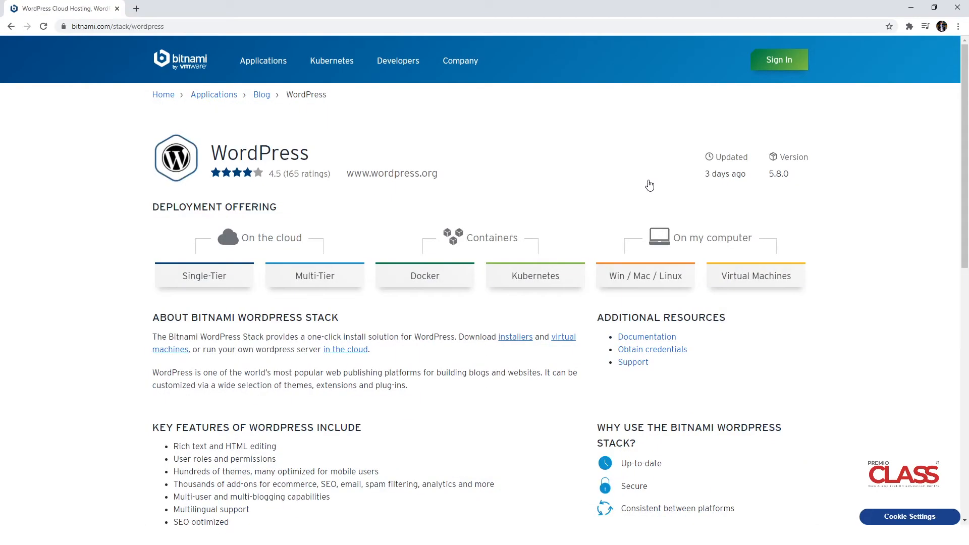
{"action": "left_click_drag", "start_coordinate": [674, 237], "coordinate": [753, 240]}
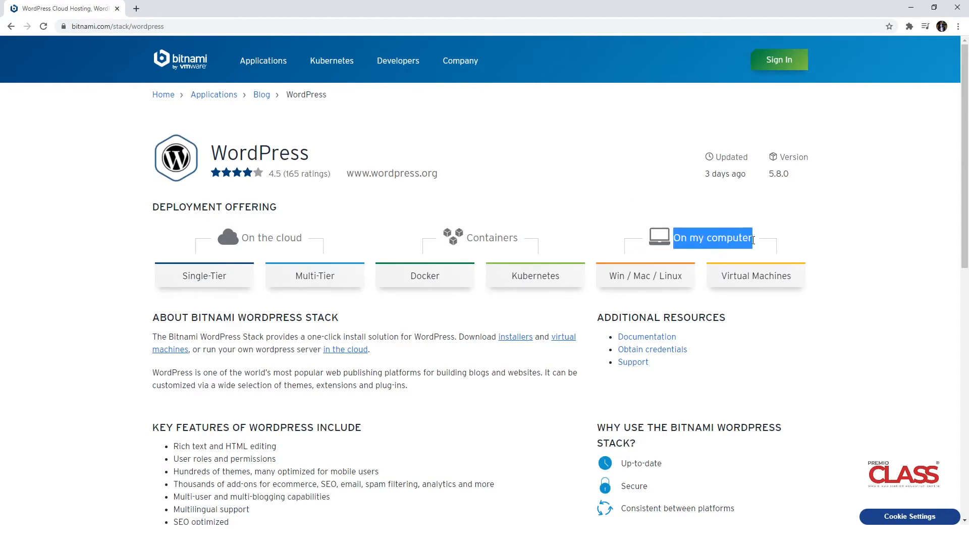
{"action": "left_click", "coordinate": [645, 287]}
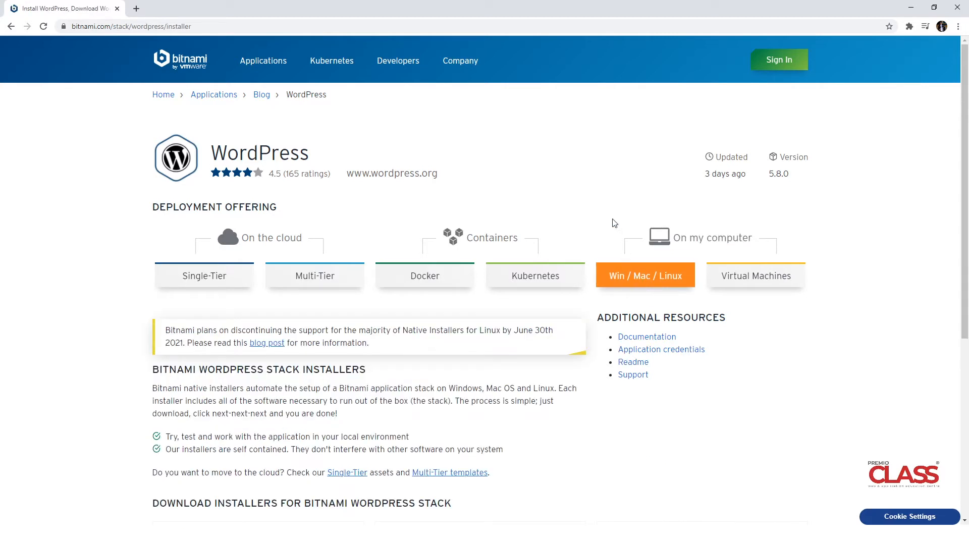
{"action": "scroll", "coordinate": [611, 208], "scroll_direction": "down", "scroll_amount": 3}
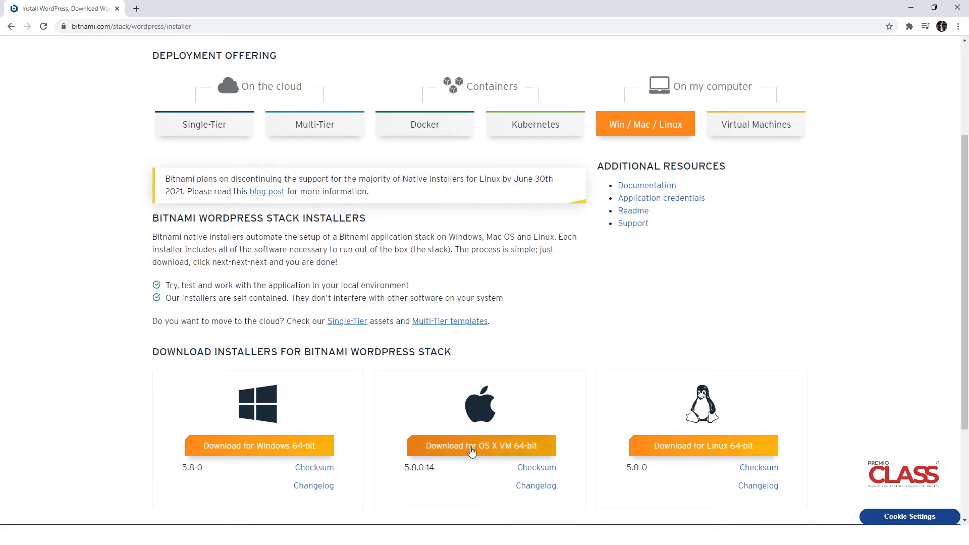
Download the Windows 64-bit installer, skipping the sign-in offer
{"action": "left_click", "coordinate": [259, 452]}
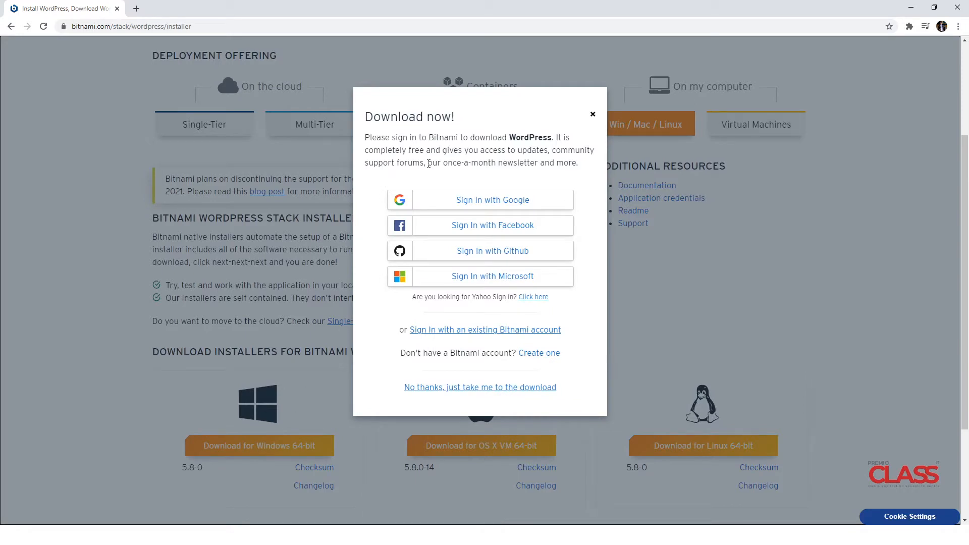
{"action": "left_click", "coordinate": [472, 388]}
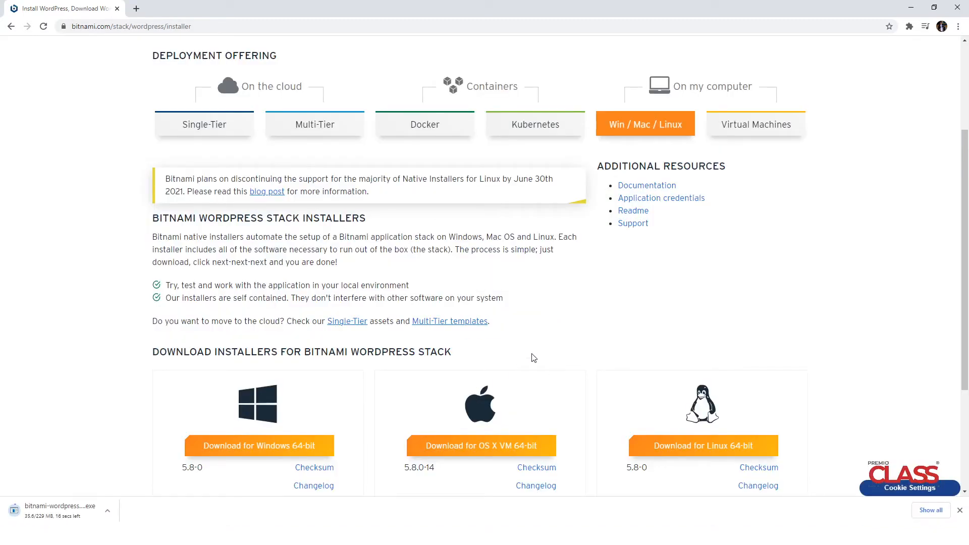
{"action": "scroll", "coordinate": [532, 357], "scroll_direction": "up", "scroll_amount": 1}
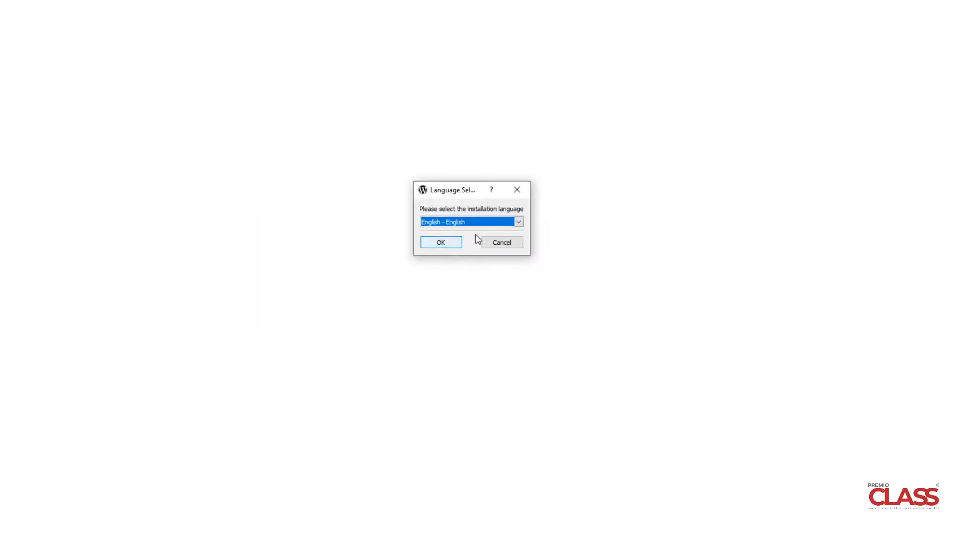
Start setup in English, pass the welcome page, and keep WordPress and PhpMyAdmin components
{"action": "left_click", "coordinate": [519, 223]}
{"action": "left_click", "coordinate": [520, 224]}
{"action": "left_click", "coordinate": [441, 245]}
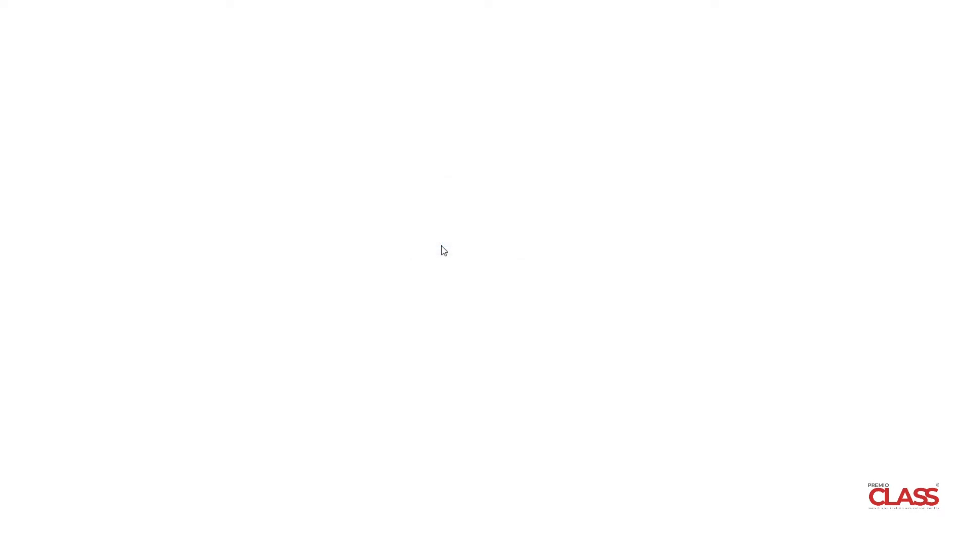
{"action": "left_click_drag", "start_coordinate": [410, 127], "coordinate": [445, 128]}
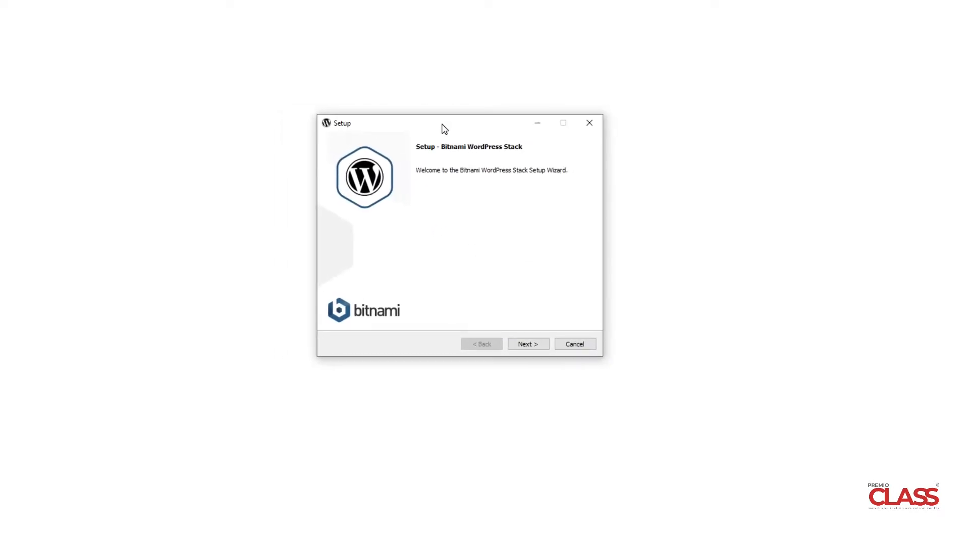
{"action": "left_click", "coordinate": [529, 345]}
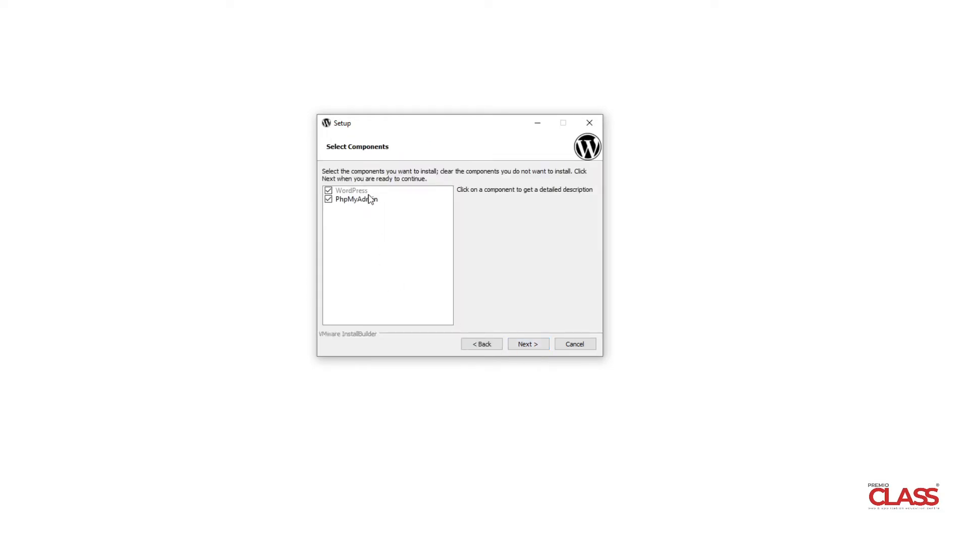
{"action": "left_click", "coordinate": [524, 348]}
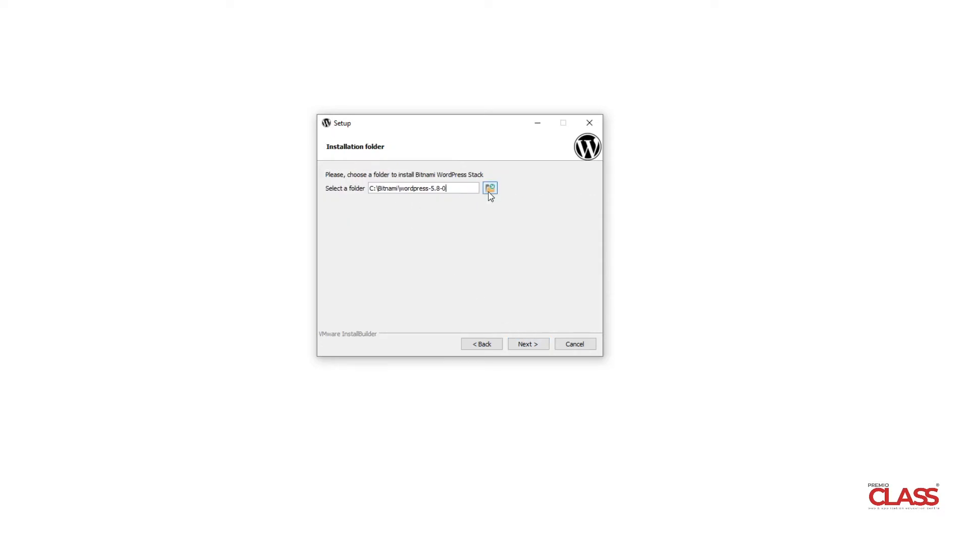
Accept the C:\Bitnami\wordpress-5.8-0 folder and enter the admin's real name with login 'admin'
{"action": "left_click", "coordinate": [532, 353]}
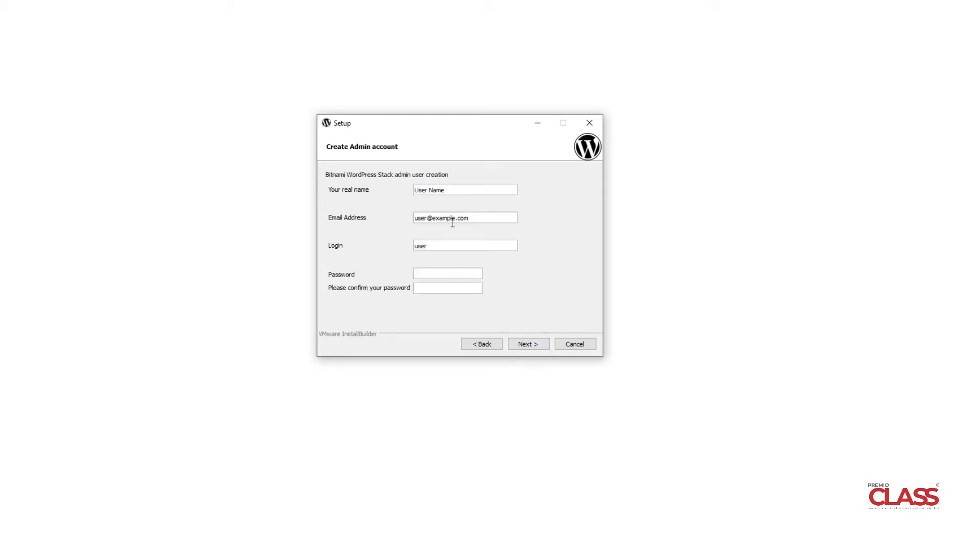
{"action": "left_click_drag", "start_coordinate": [460, 190], "coordinate": [382, 192]}
{"action": "type", "text": "Premio Class"}
{"action": "left_click_drag", "start_coordinate": [437, 247], "coordinate": [389, 246]}
{"action": "type", "text": "admin"}
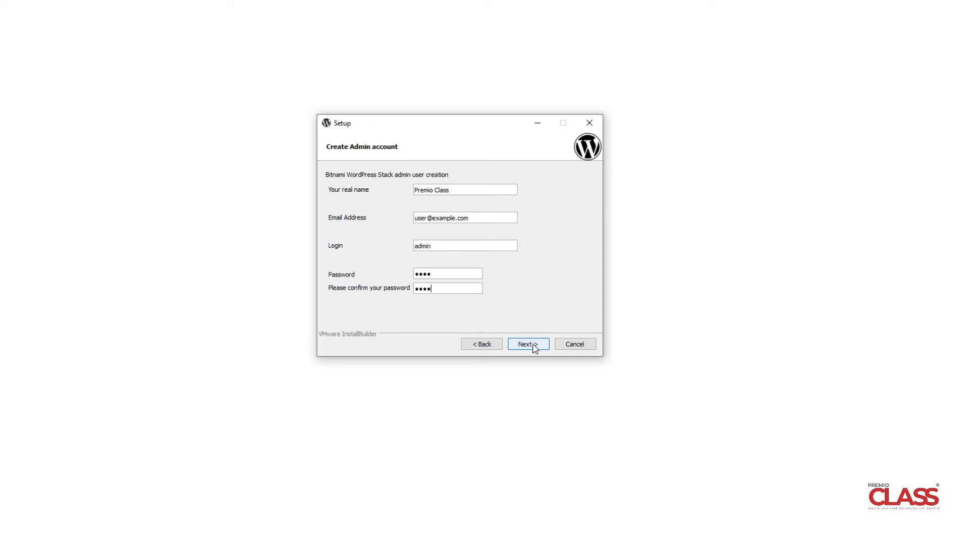
{"action": "left_click", "coordinate": [528, 344]}
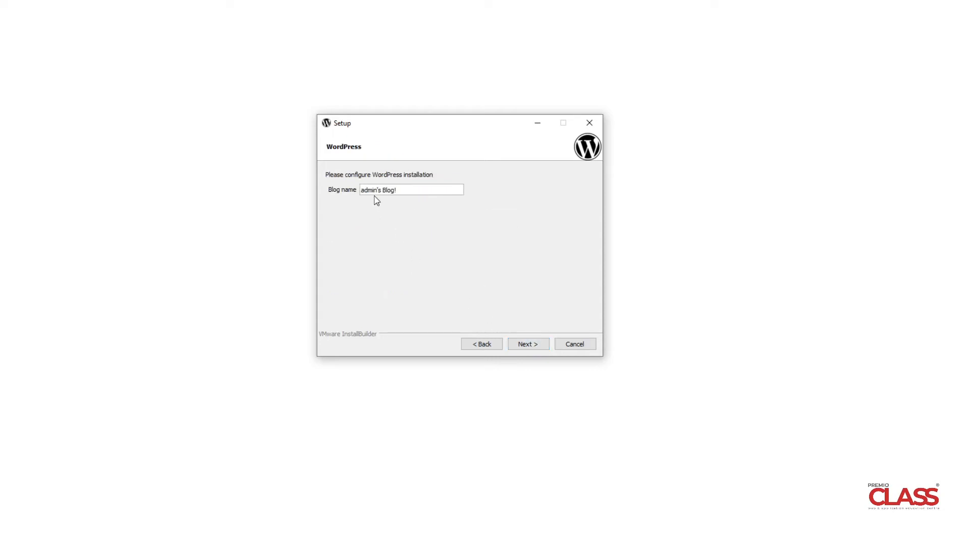
Set the blog name, skip mail support, and turn off launching in the cloud
{"action": "left_click_drag", "start_coordinate": [403, 191], "coordinate": [323, 188]}
{"action": "type", "text": "Premio Class"}
{"action": "left_click", "coordinate": [531, 344]}
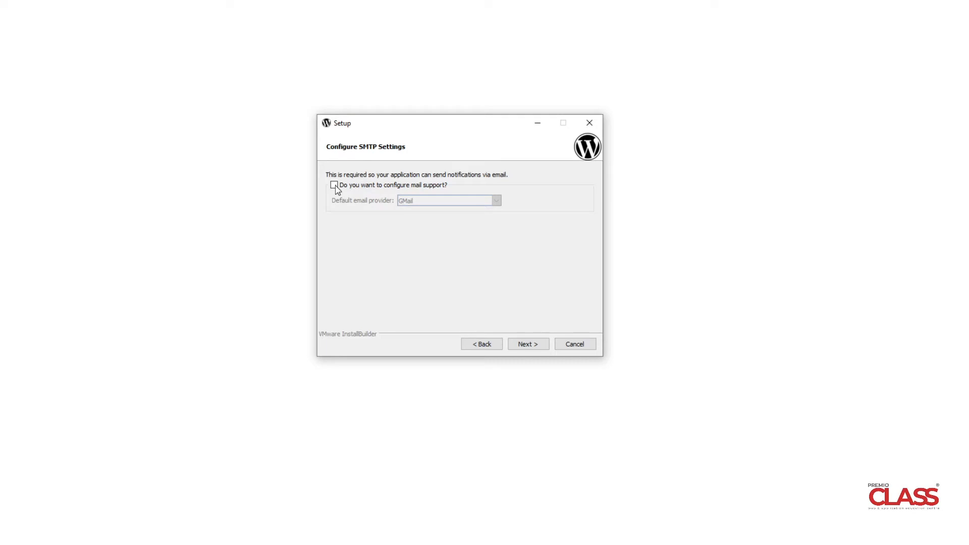
{"action": "left_click", "coordinate": [523, 347]}
{"action": "left_click", "coordinate": [452, 231]}
{"action": "left_click", "coordinate": [530, 346]}
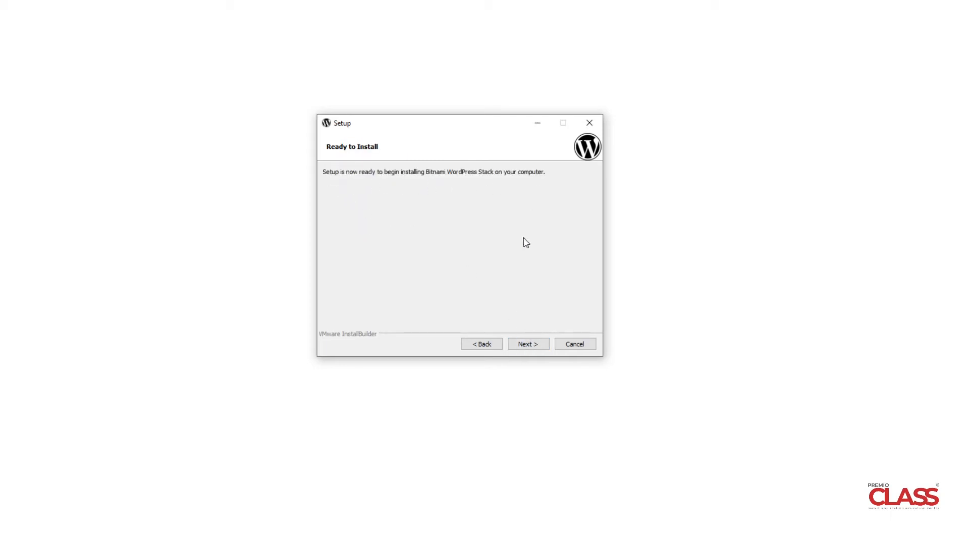
Start installing the Bitnami WordPress Stack from the Ready to Install page
{"action": "left_click", "coordinate": [525, 348]}
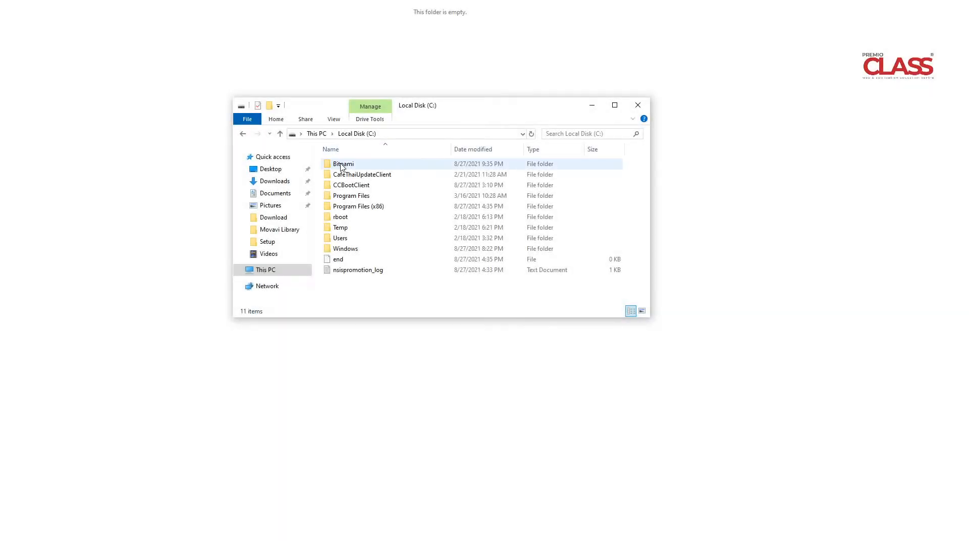
Go into C:\Bitnami\wordpress-5.8-0 and launch manager-windows
{"action": "double_click", "coordinate": [342, 166]}
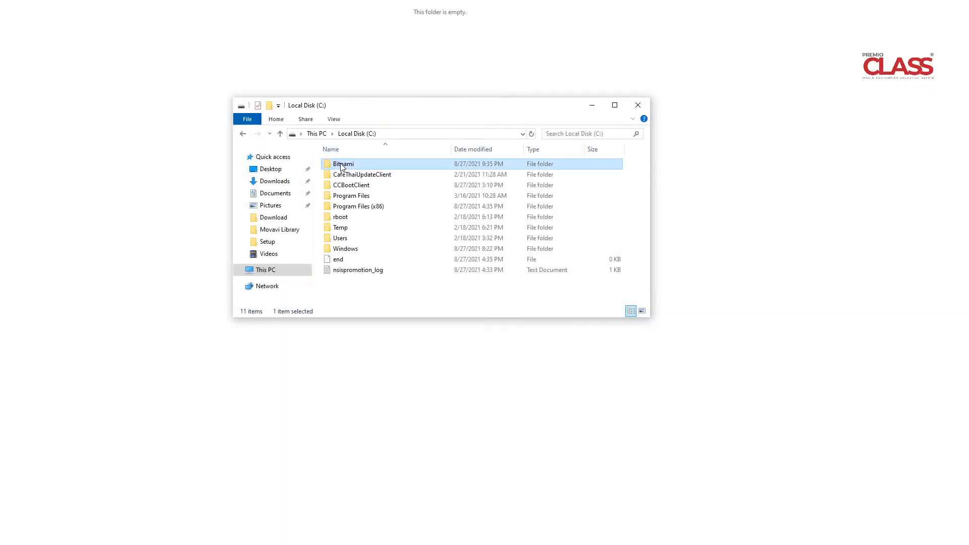
{"action": "double_click", "coordinate": [417, 166]}
{"action": "scroll", "coordinate": [421, 184], "scroll_direction": "down", "scroll_amount": 2}
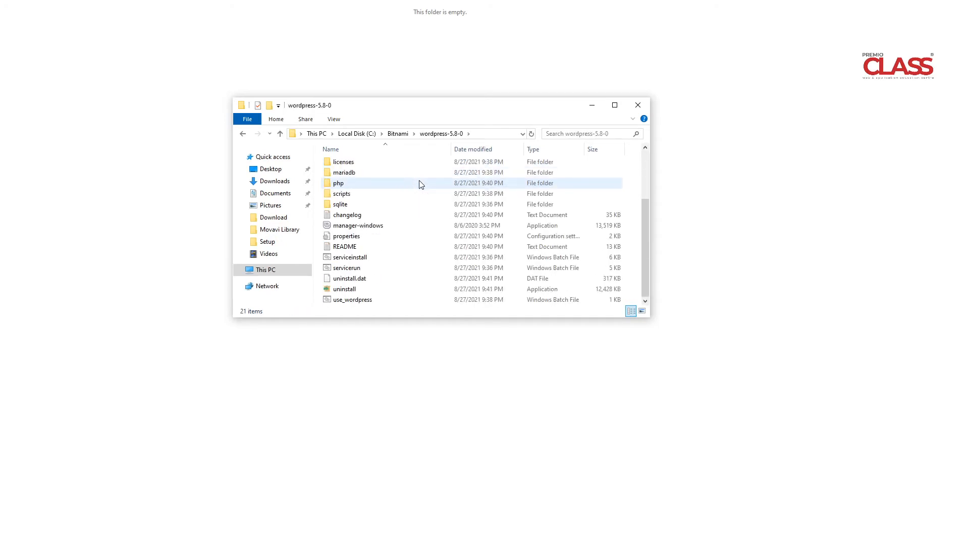
{"action": "double_click", "coordinate": [368, 229]}
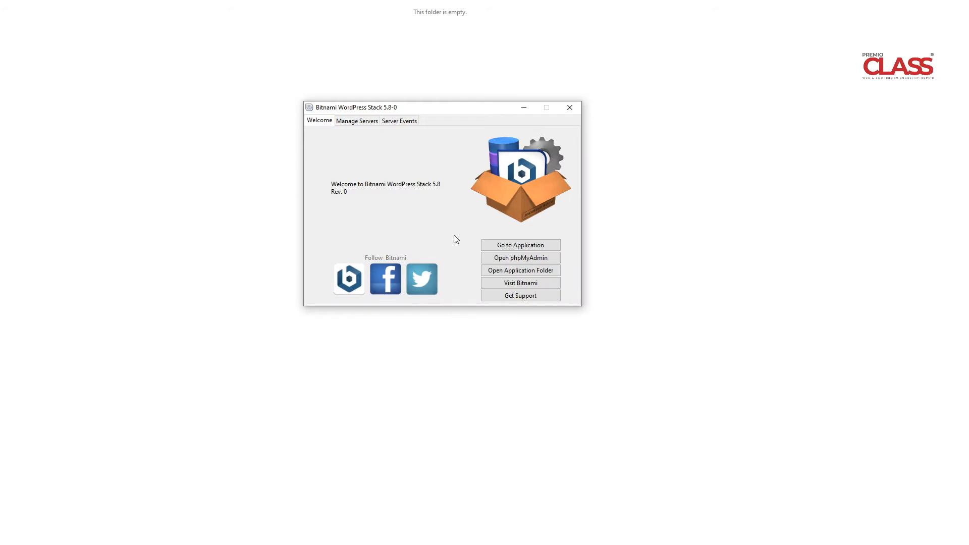
Check the servers, select MariaDB Database, then open the WordPress application from the Welcome tab
{"action": "left_click", "coordinate": [359, 122]}
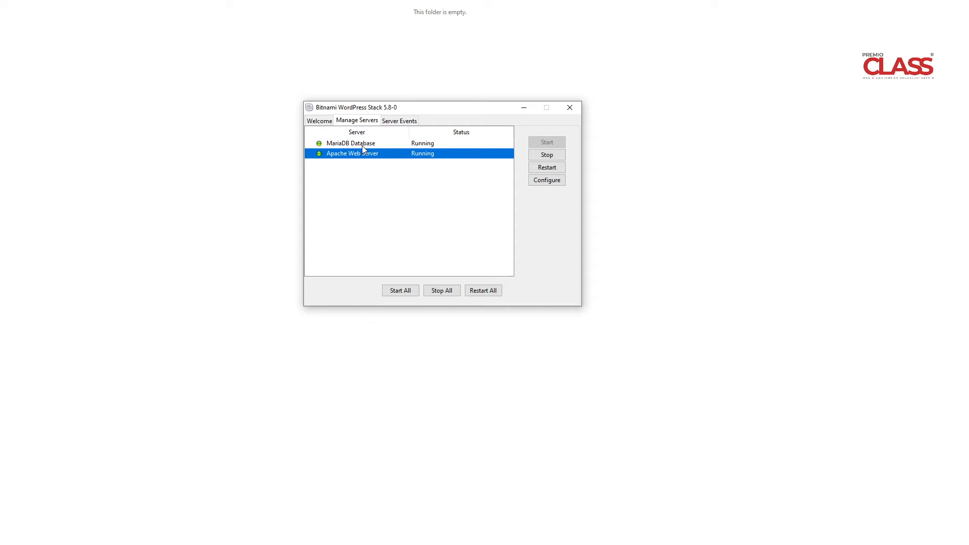
{"action": "left_click", "coordinate": [362, 145]}
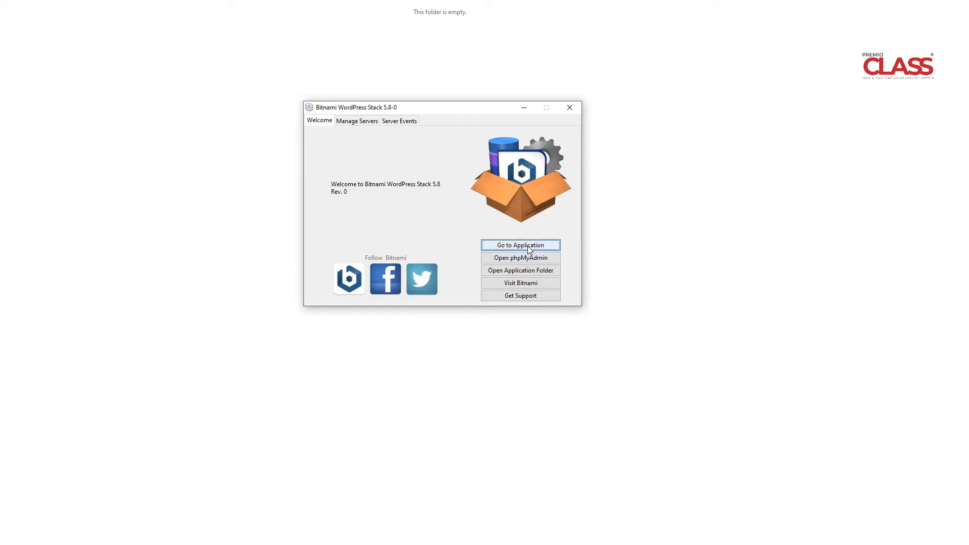
{"action": "left_click", "coordinate": [528, 247]}
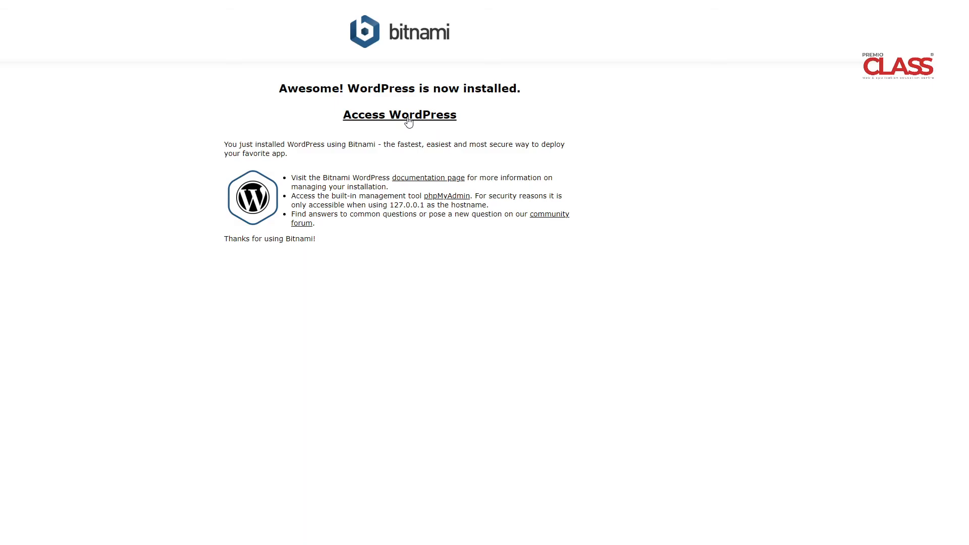
Open the WordPress site and go to localhost/wordpress/wp-admin
{"action": "left_click", "coordinate": [409, 120]}
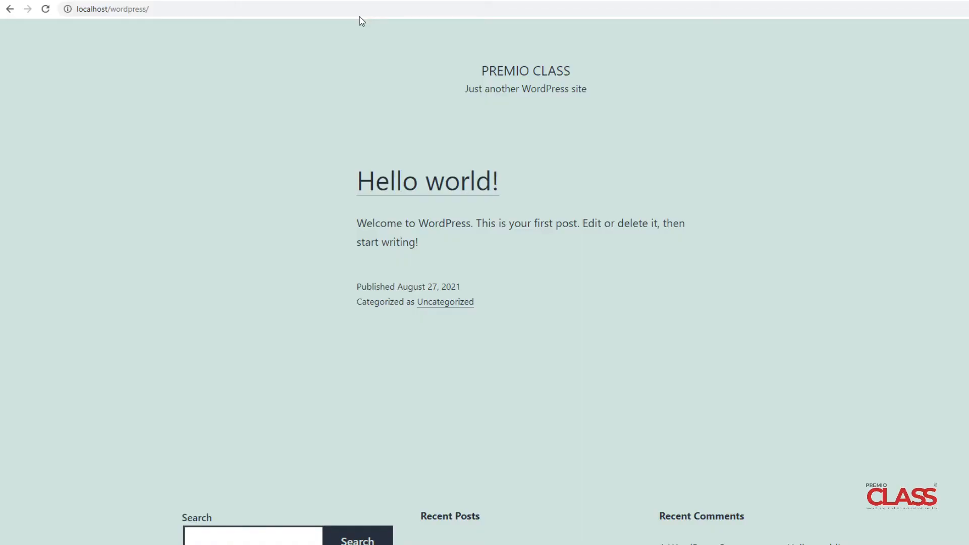
{"action": "left_click", "coordinate": [304, 10]}
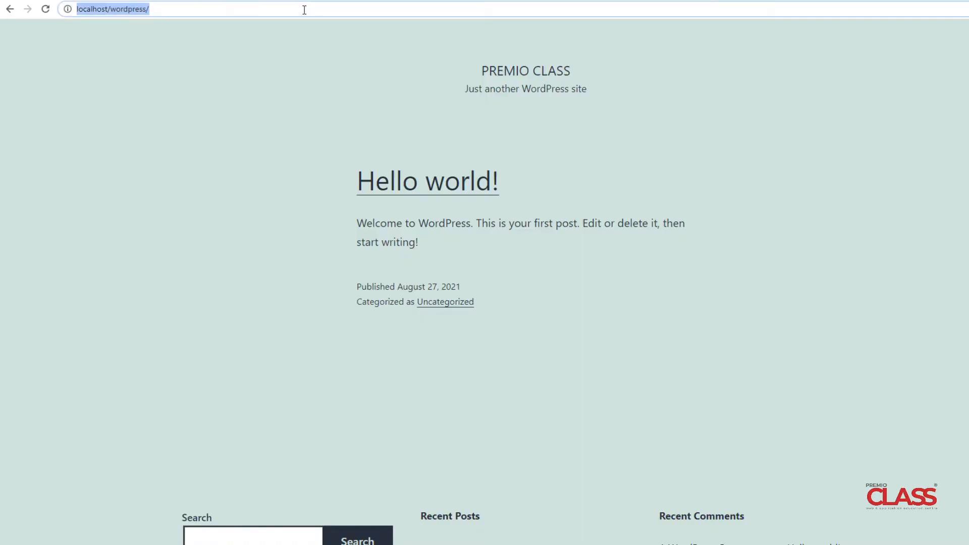
{"action": "left_click", "coordinate": [305, 10]}
{"action": "type", "text": "wp-admin"}
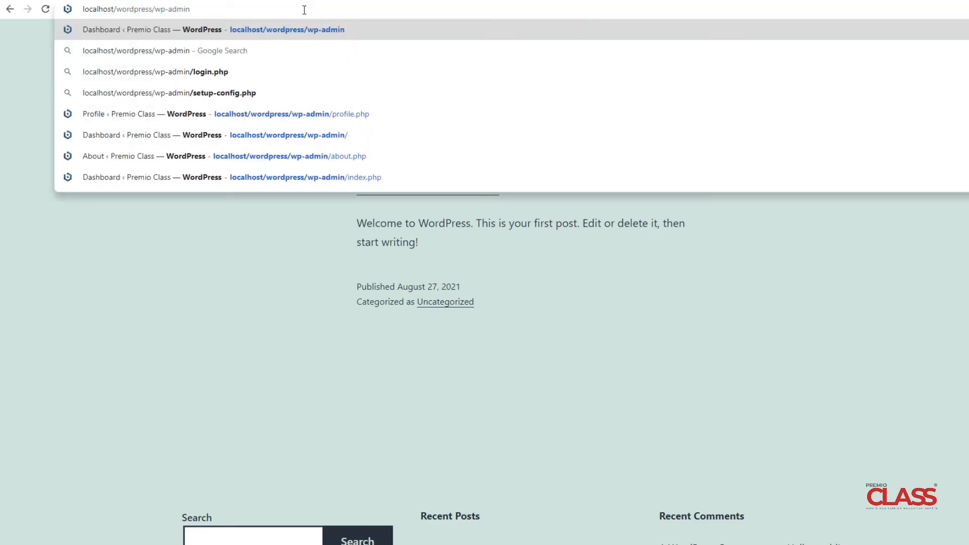
{"action": "key", "text": "Return"}
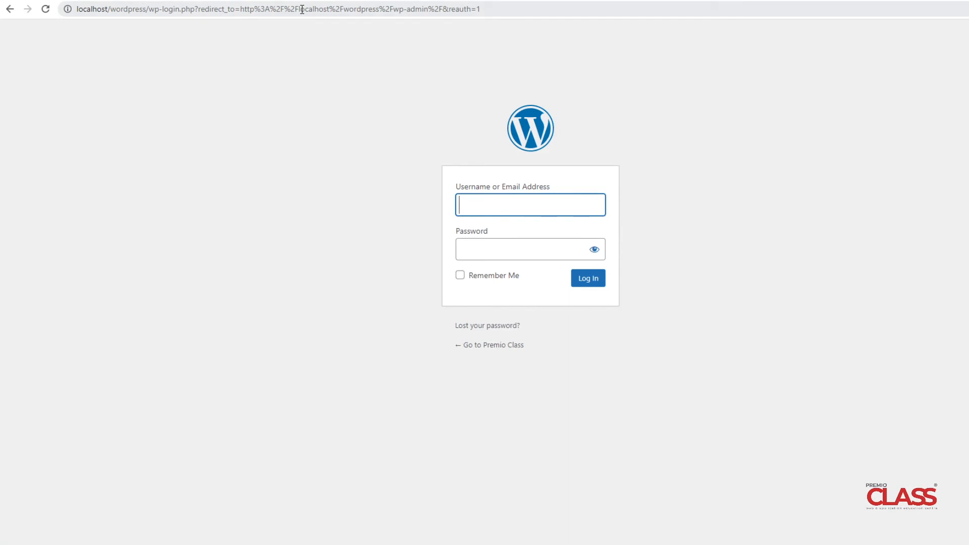
Log in as admin with the account password
{"action": "type", "text": "admin"}
{"action": "left_click", "coordinate": [467, 250]}
{"action": "type", "text": "admi"}
{"action": "left_click", "coordinate": [588, 279]}
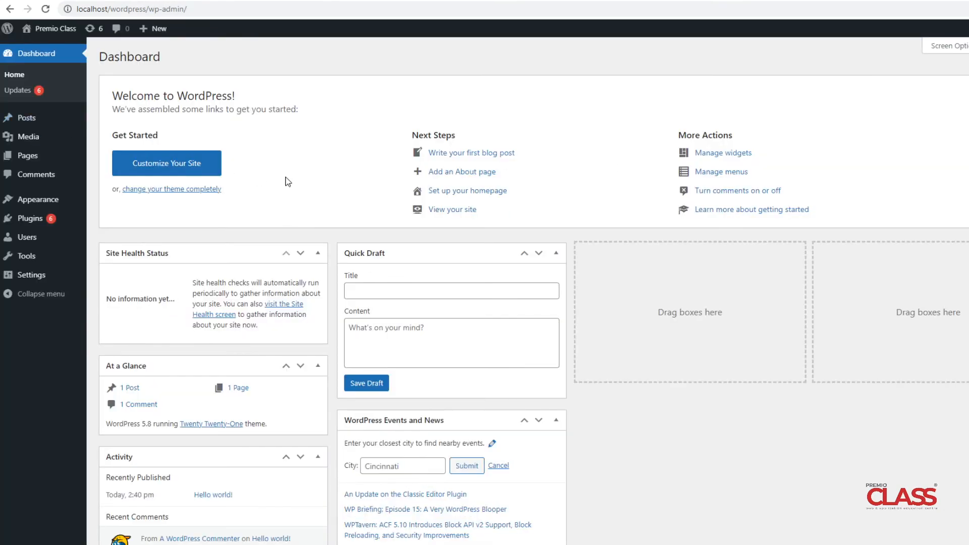
{"action": "left_click", "coordinate": [38, 224]}
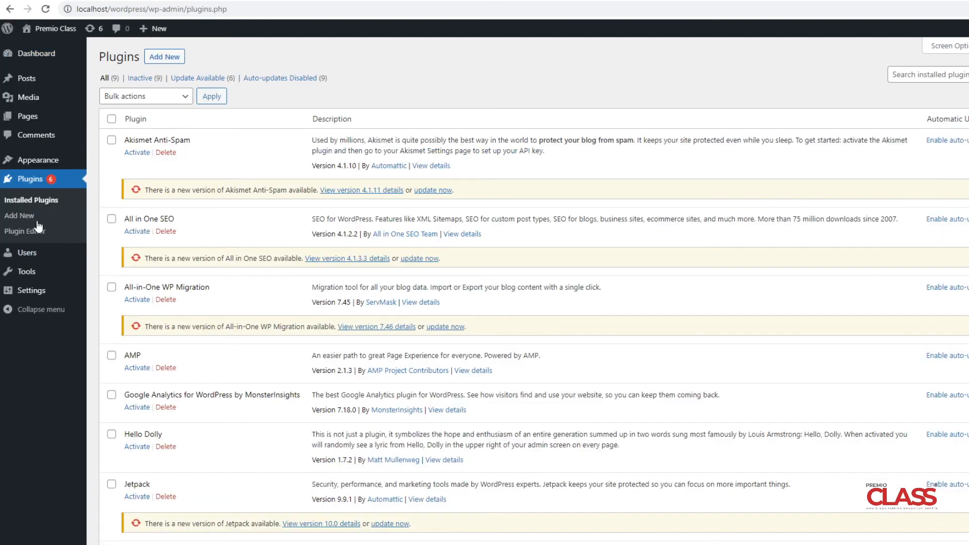
{"action": "scroll", "coordinate": [335, 174], "scroll_direction": "down", "scroll_amount": 3}
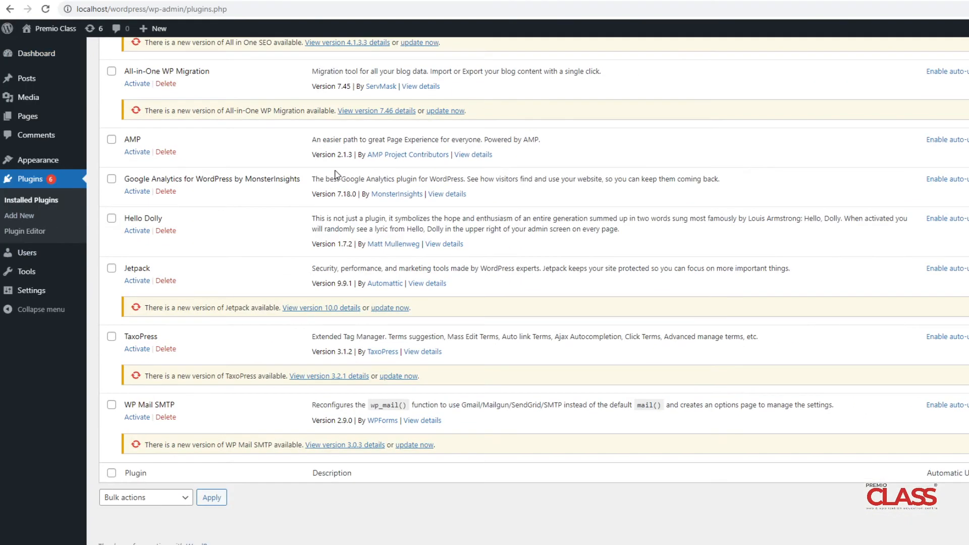
{"action": "scroll", "coordinate": [336, 174], "scroll_direction": "up", "scroll_amount": 4}
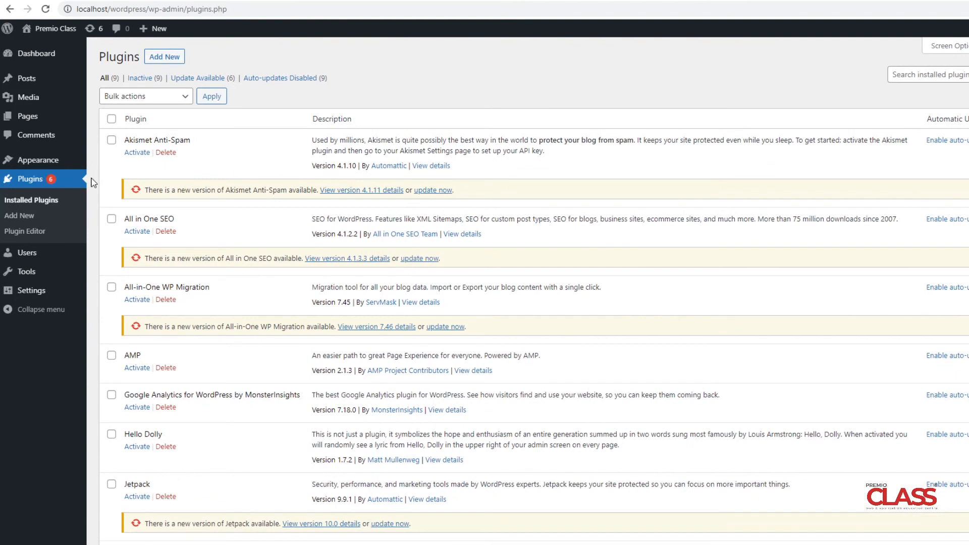
{"action": "mouse_move", "coordinate": [63, 166]}
{"action": "left_click", "coordinate": [118, 162]}
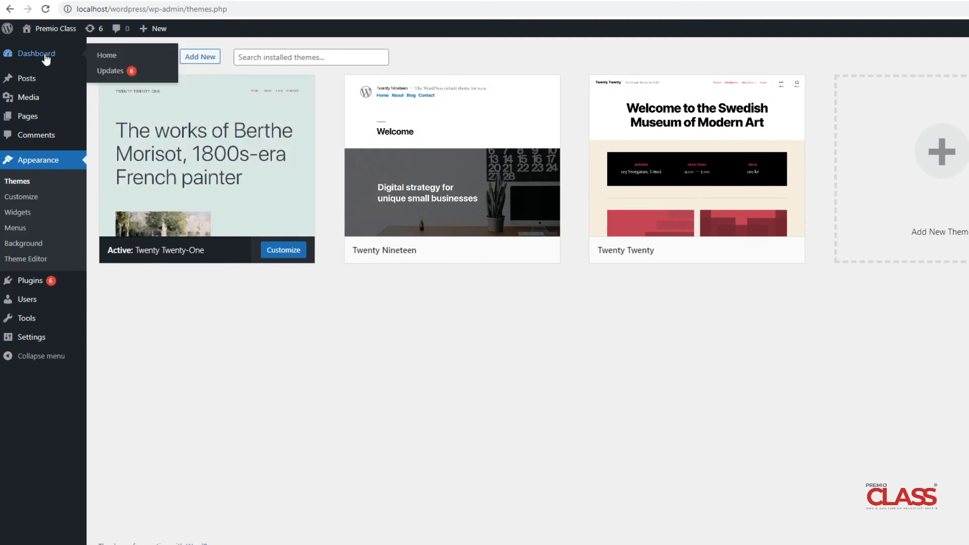
{"action": "left_click", "coordinate": [46, 59]}
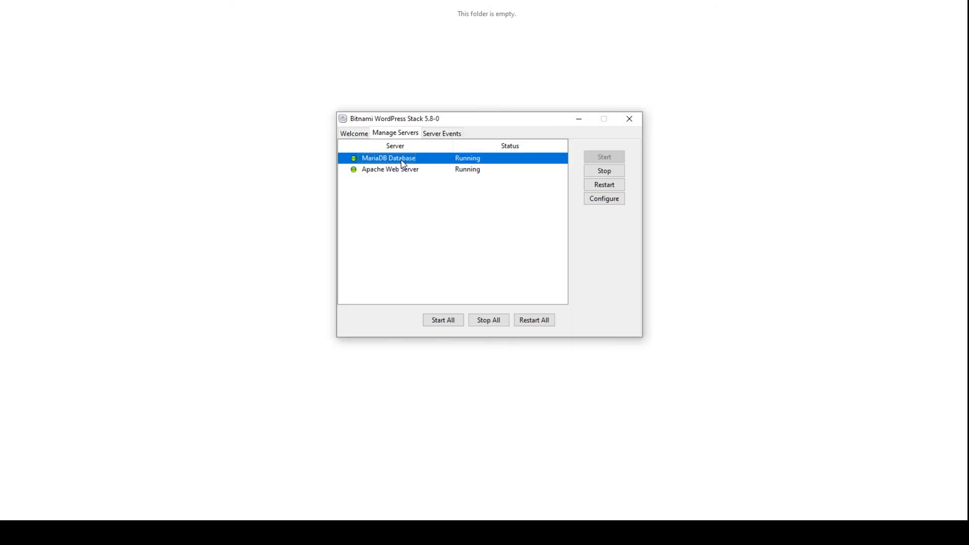
Stop the MariaDB Database and Apache Web Server, then minimize the stack manager
{"action": "left_click", "coordinate": [604, 172]}
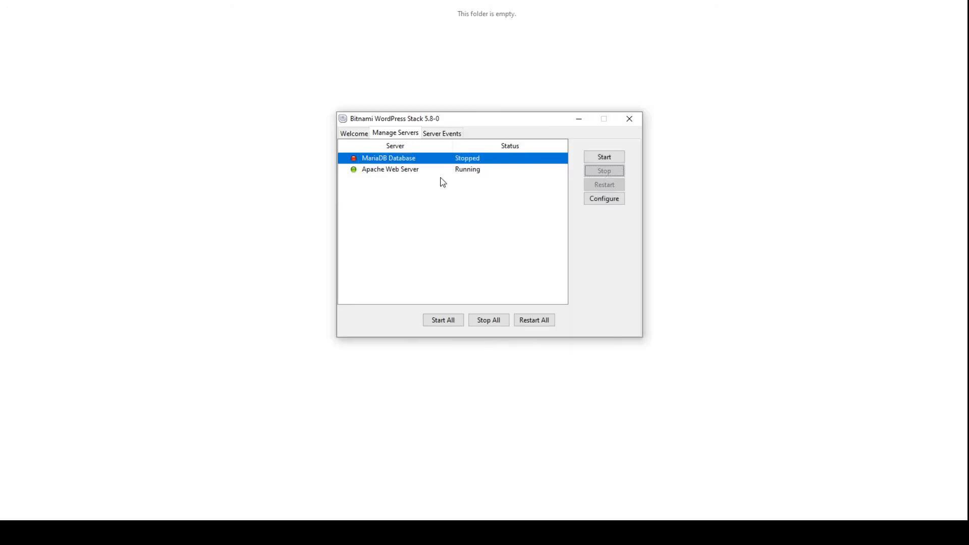
{"action": "left_click", "coordinate": [420, 175]}
{"action": "left_click", "coordinate": [604, 174]}
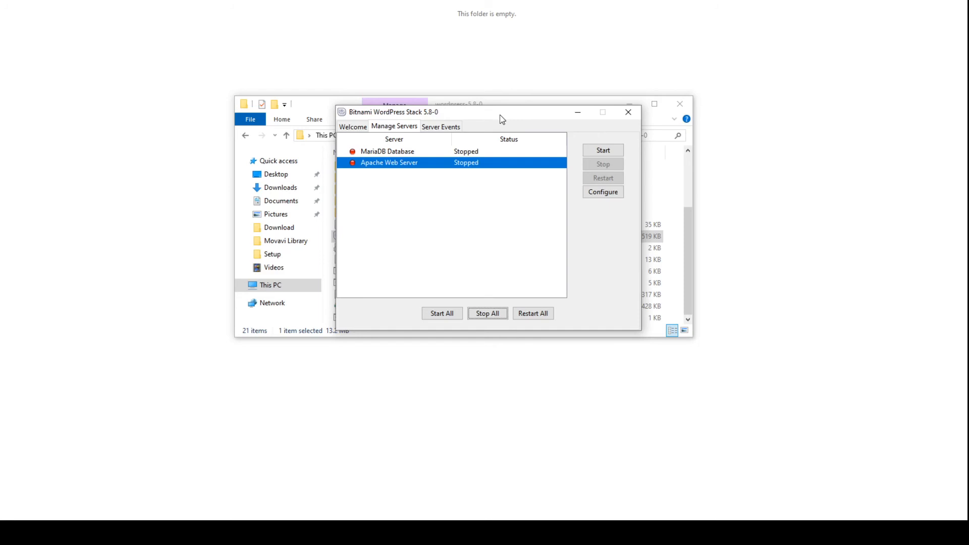
{"action": "left_click", "coordinate": [578, 112]}
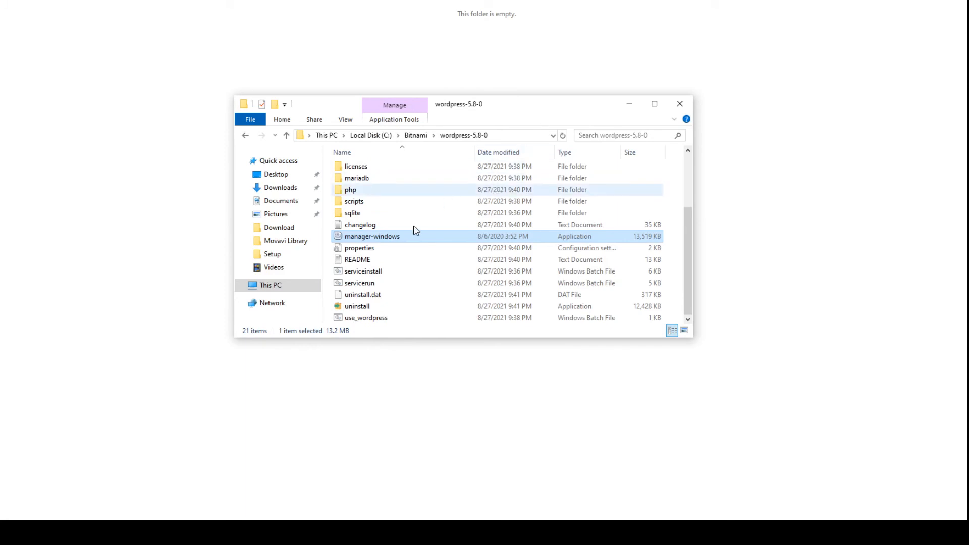
Run the uninstall application and confirm removing the stack with all modules
{"action": "left_click", "coordinate": [377, 307]}
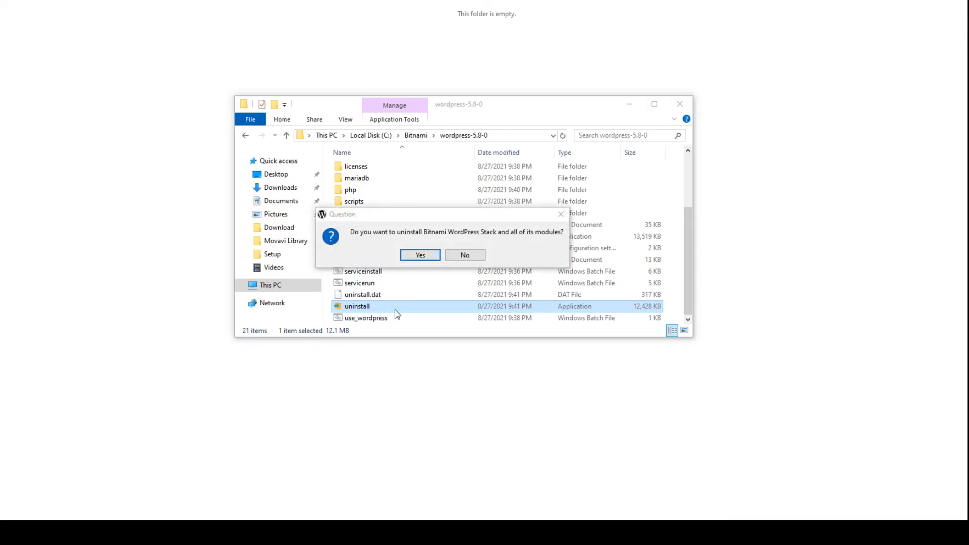
{"action": "left_click", "coordinate": [425, 259]}
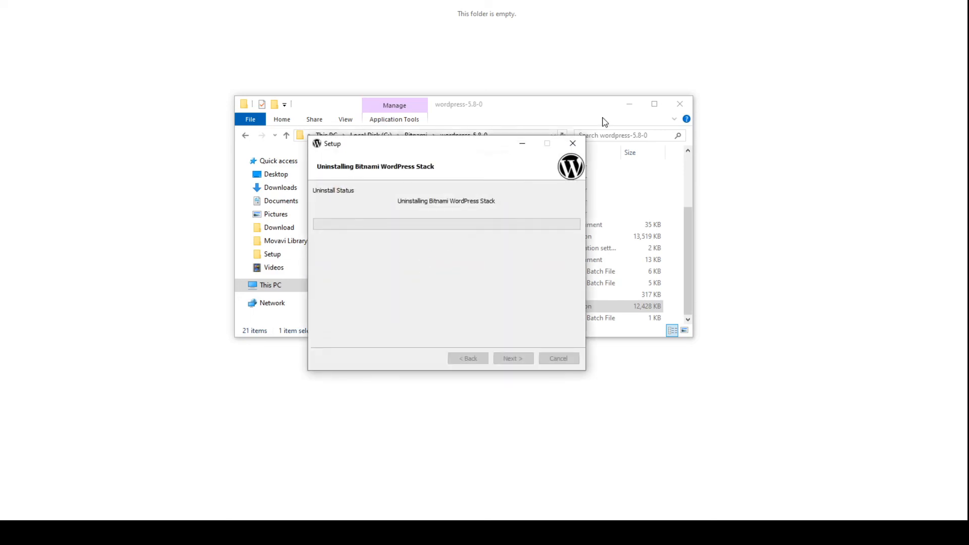
{"action": "left_click", "coordinate": [627, 104]}
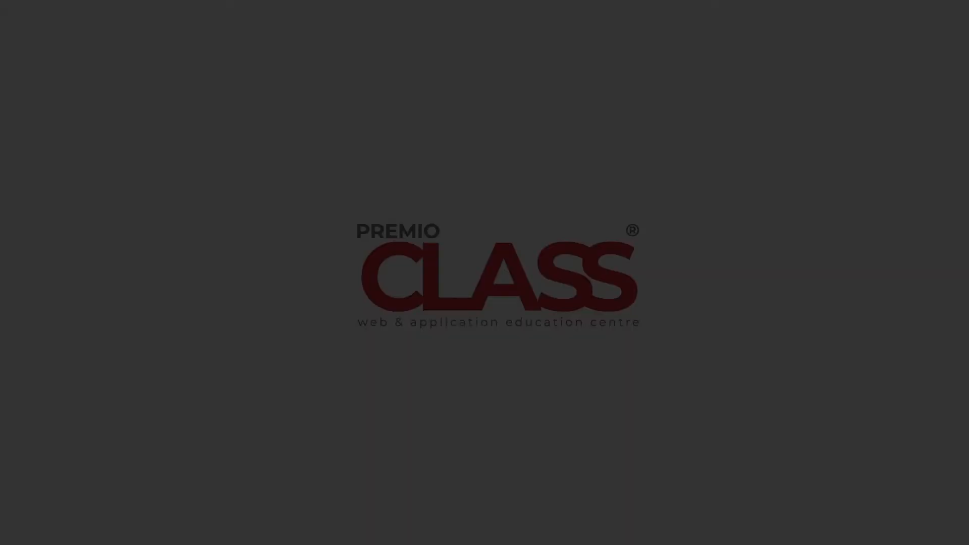